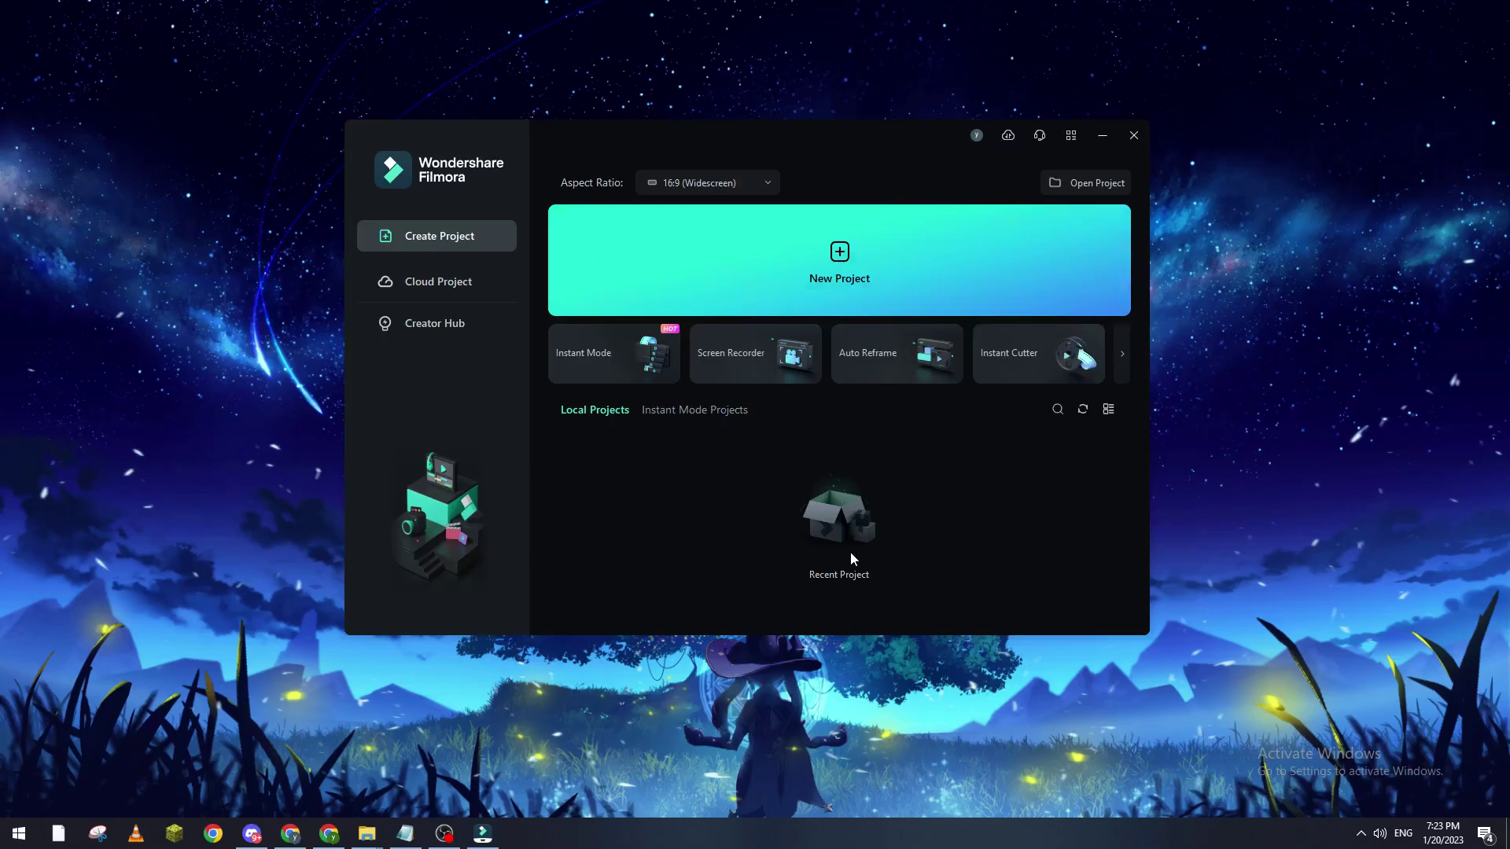
- Check the signed-in account info, then start a new untitled project
{"action": "left_click", "coordinate": [974, 137]}
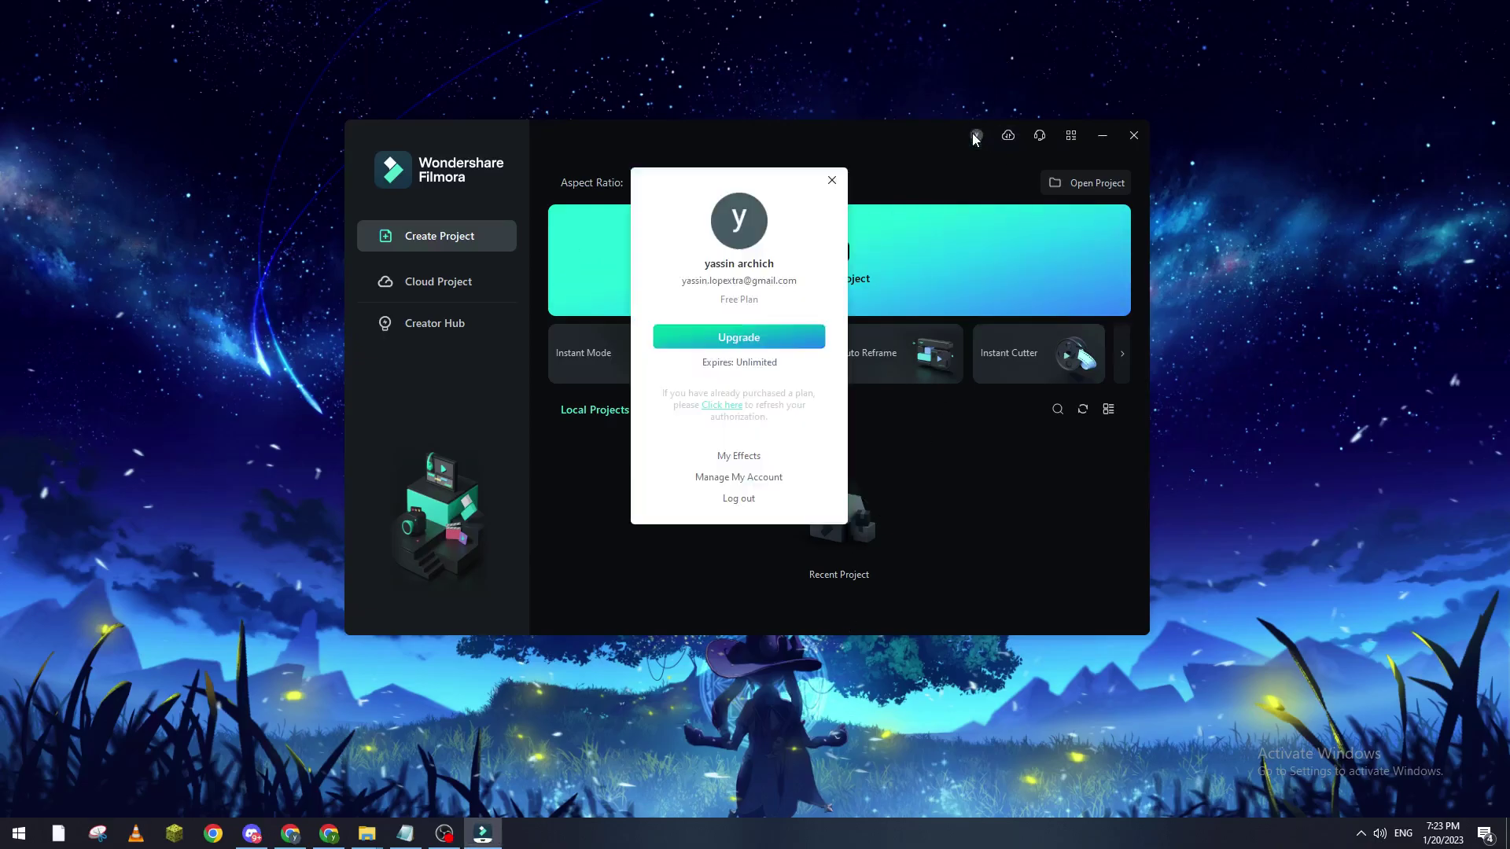
{"action": "left_click", "coordinate": [834, 180]}
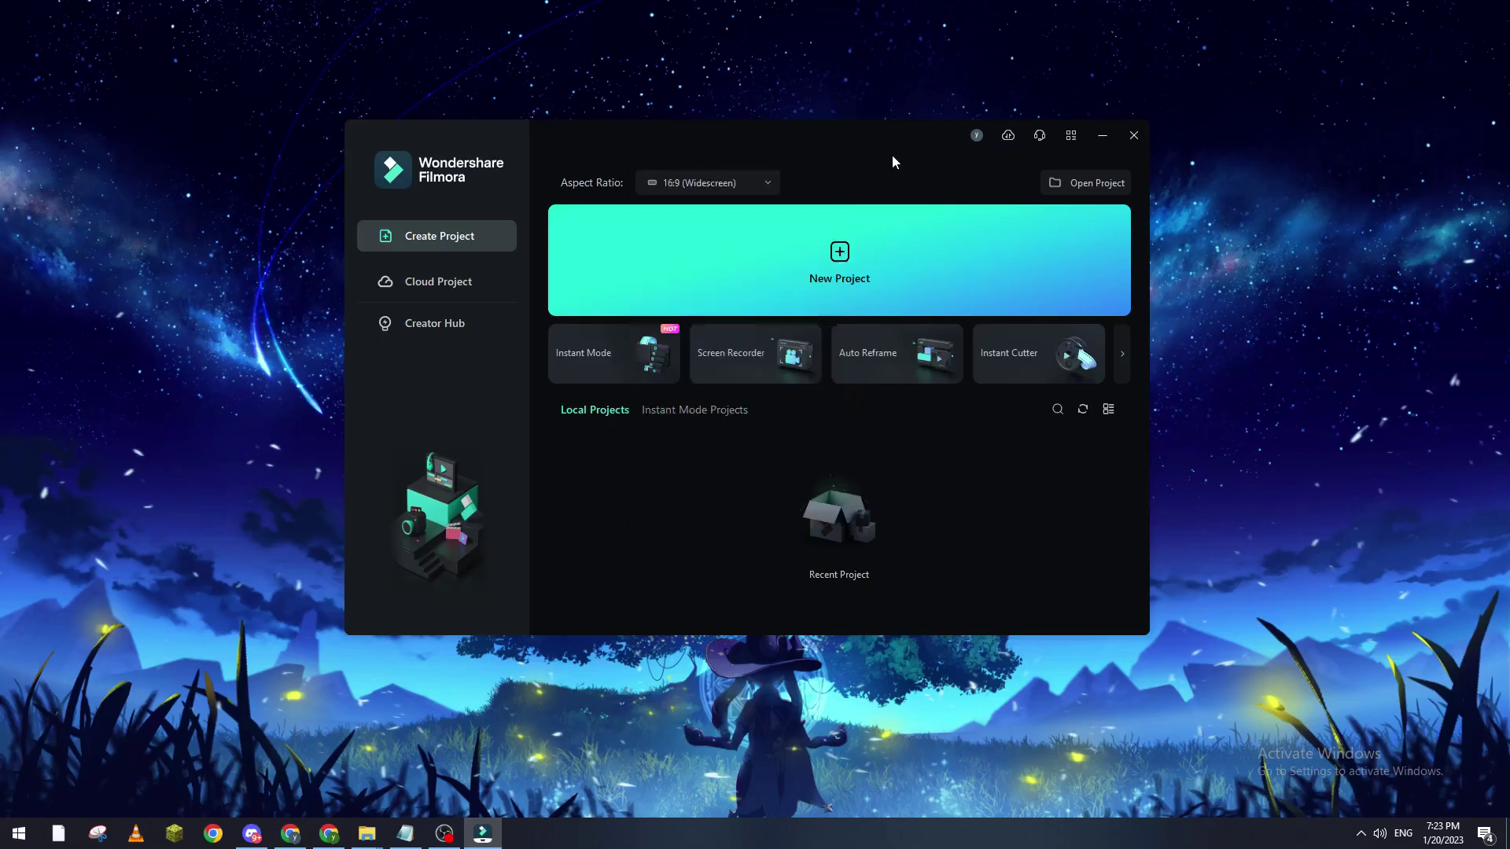
{"action": "left_click", "coordinate": [844, 251]}
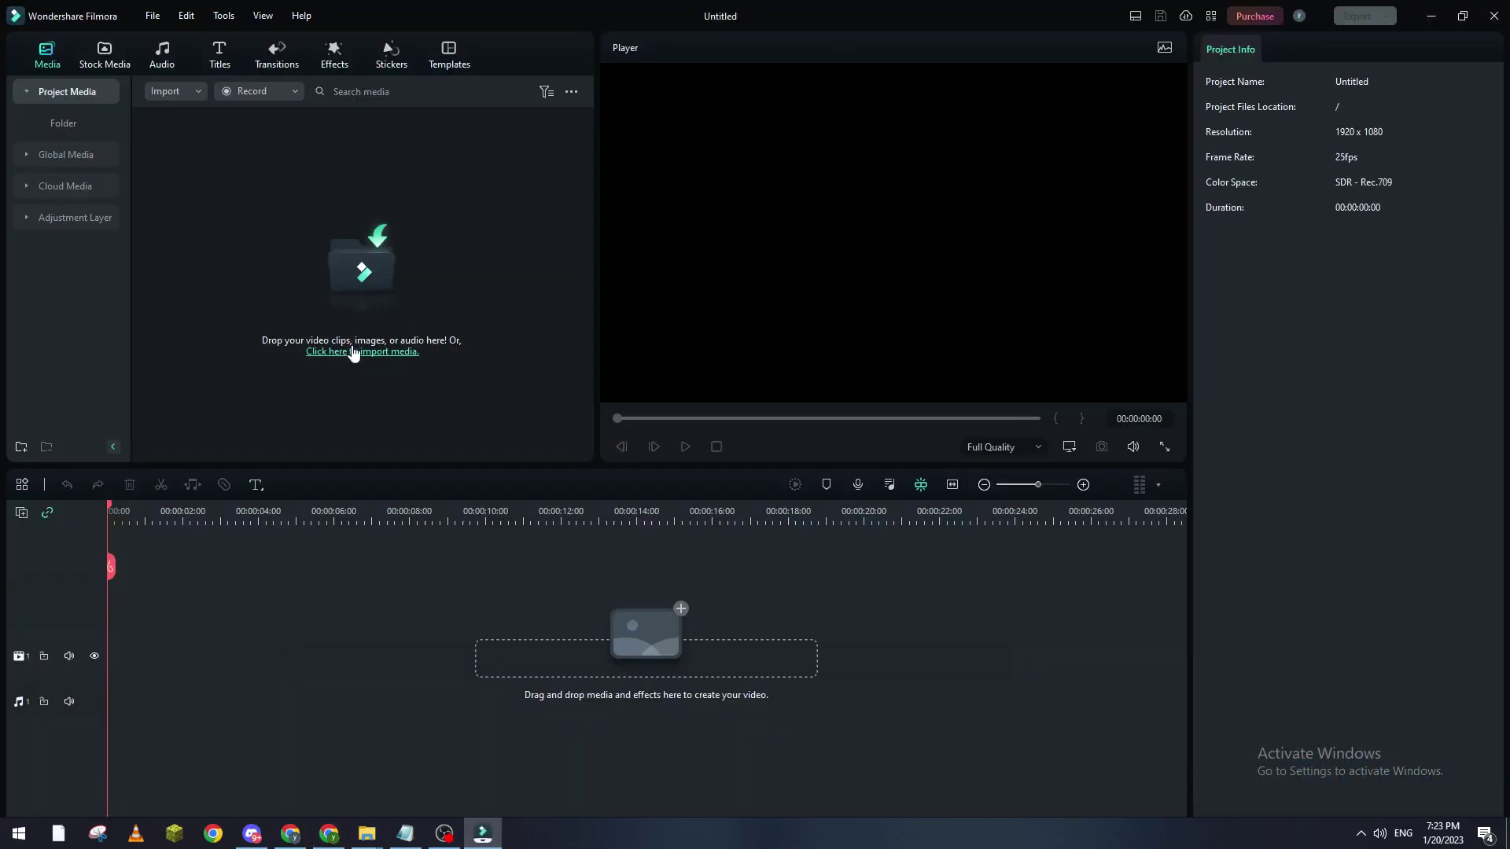
- Import the gameplay video file into Project Media
{"action": "left_click", "coordinate": [352, 351]}
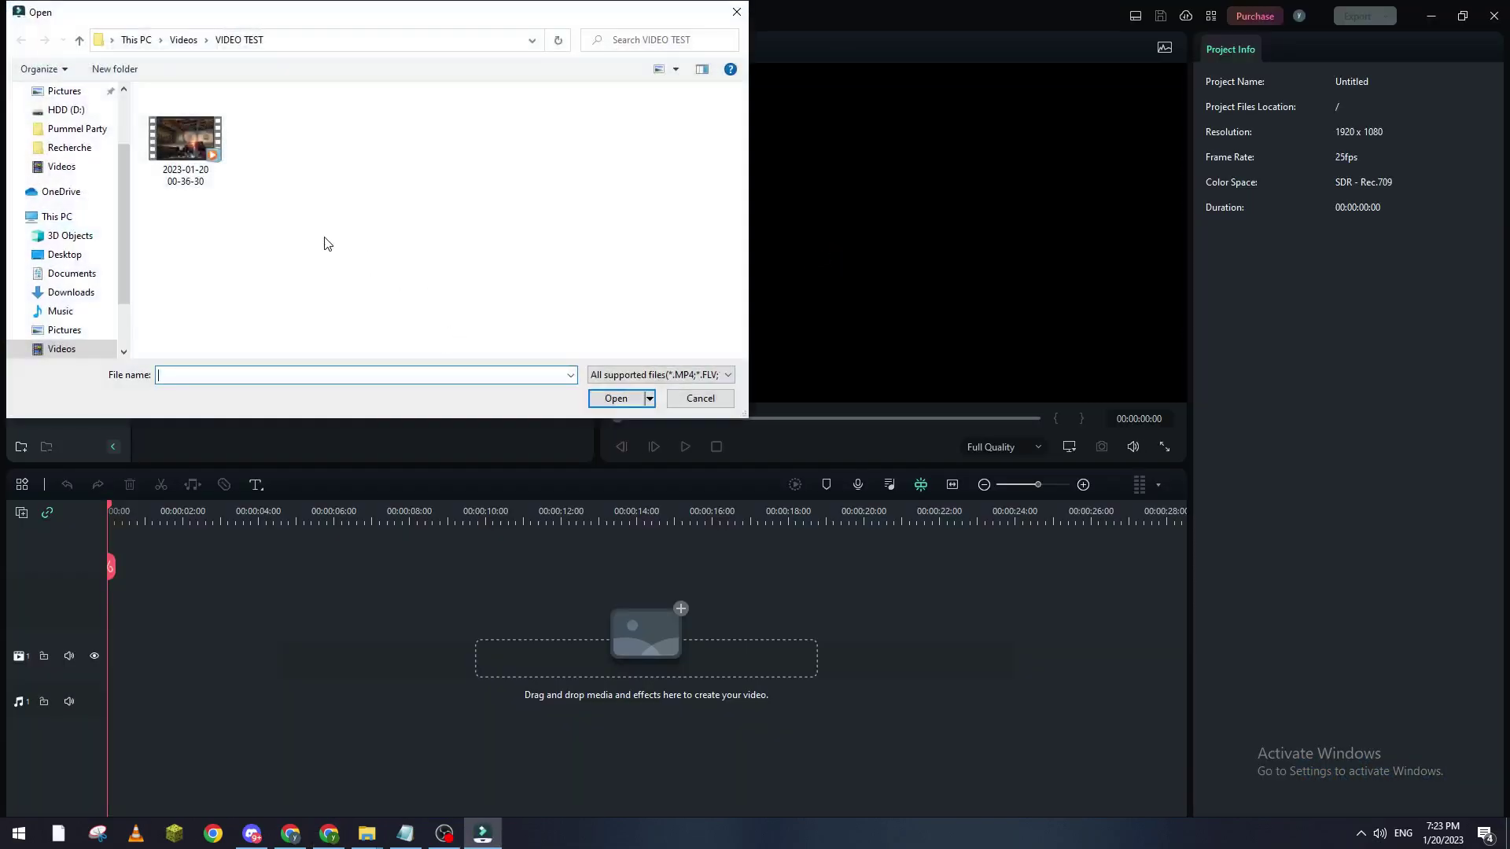
{"action": "left_click", "coordinate": [190, 149]}
{"action": "double_click", "coordinate": [189, 150]}
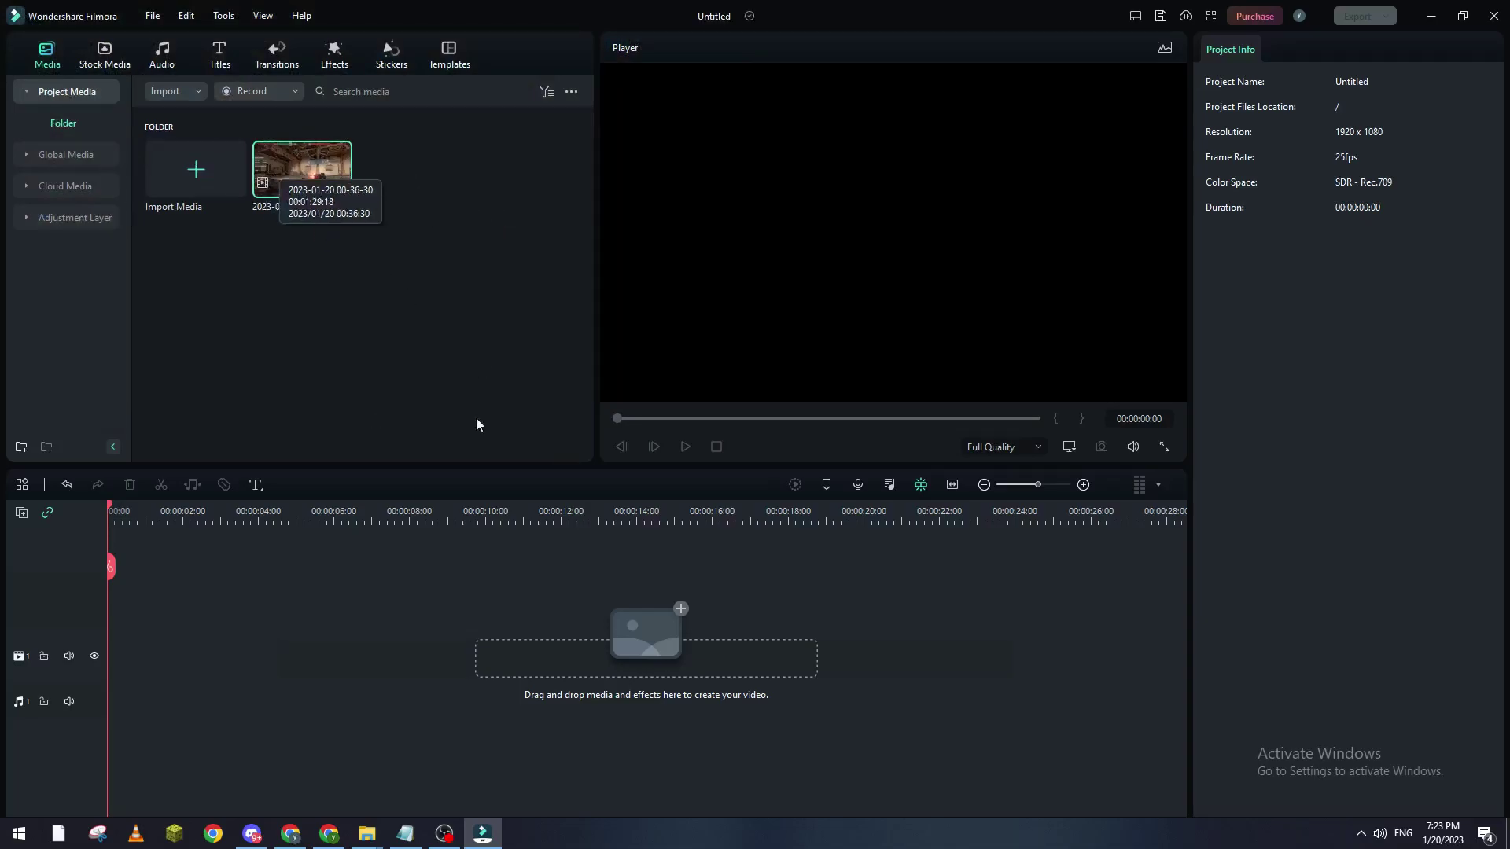
{"action": "left_click", "coordinate": [189, 189]}
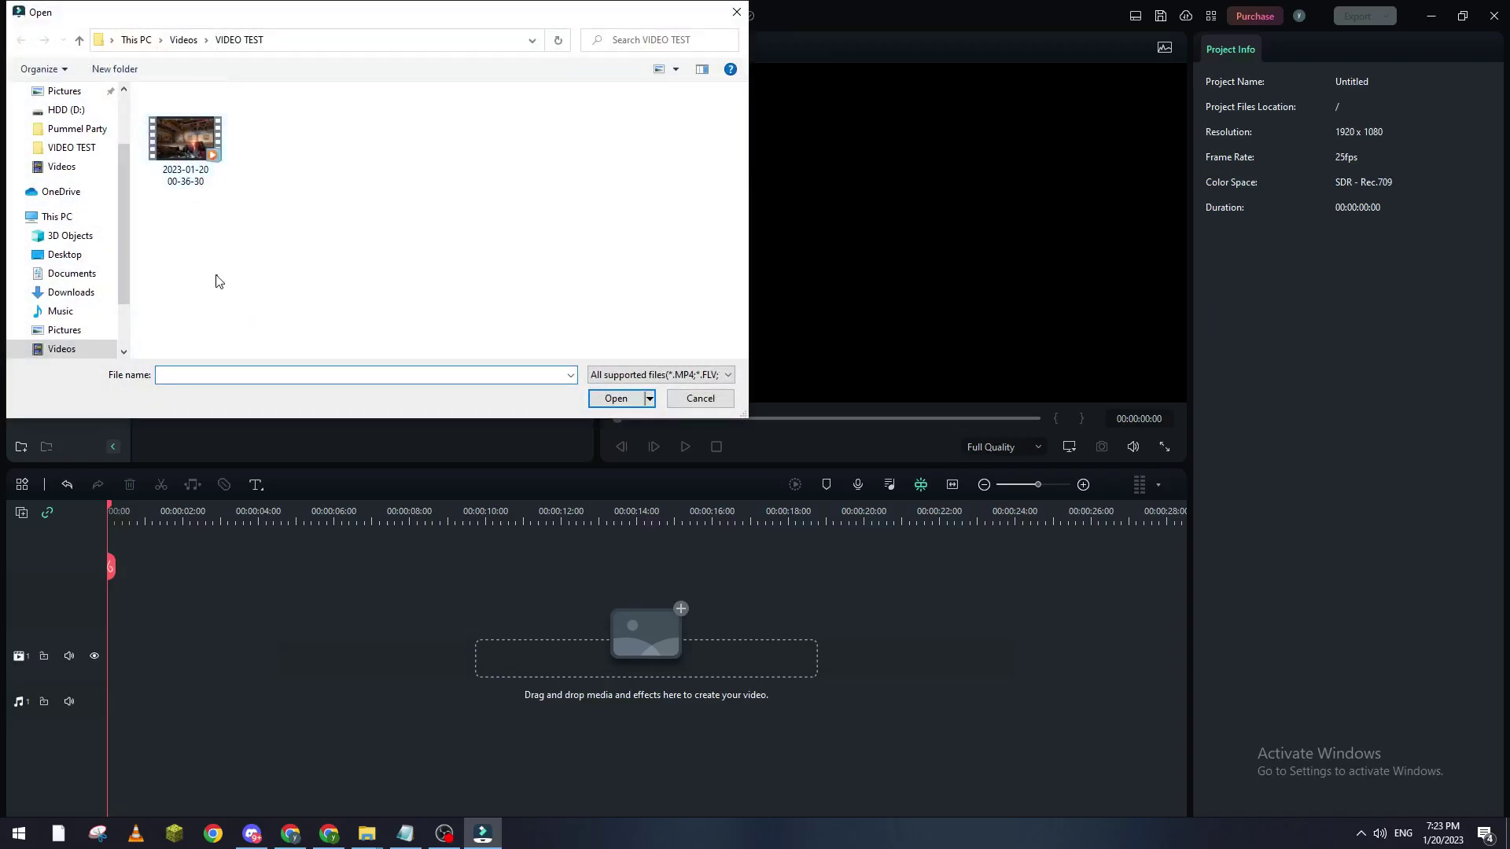
{"action": "left_click", "coordinate": [190, 156]}
{"action": "left_click", "coordinate": [678, 398]}
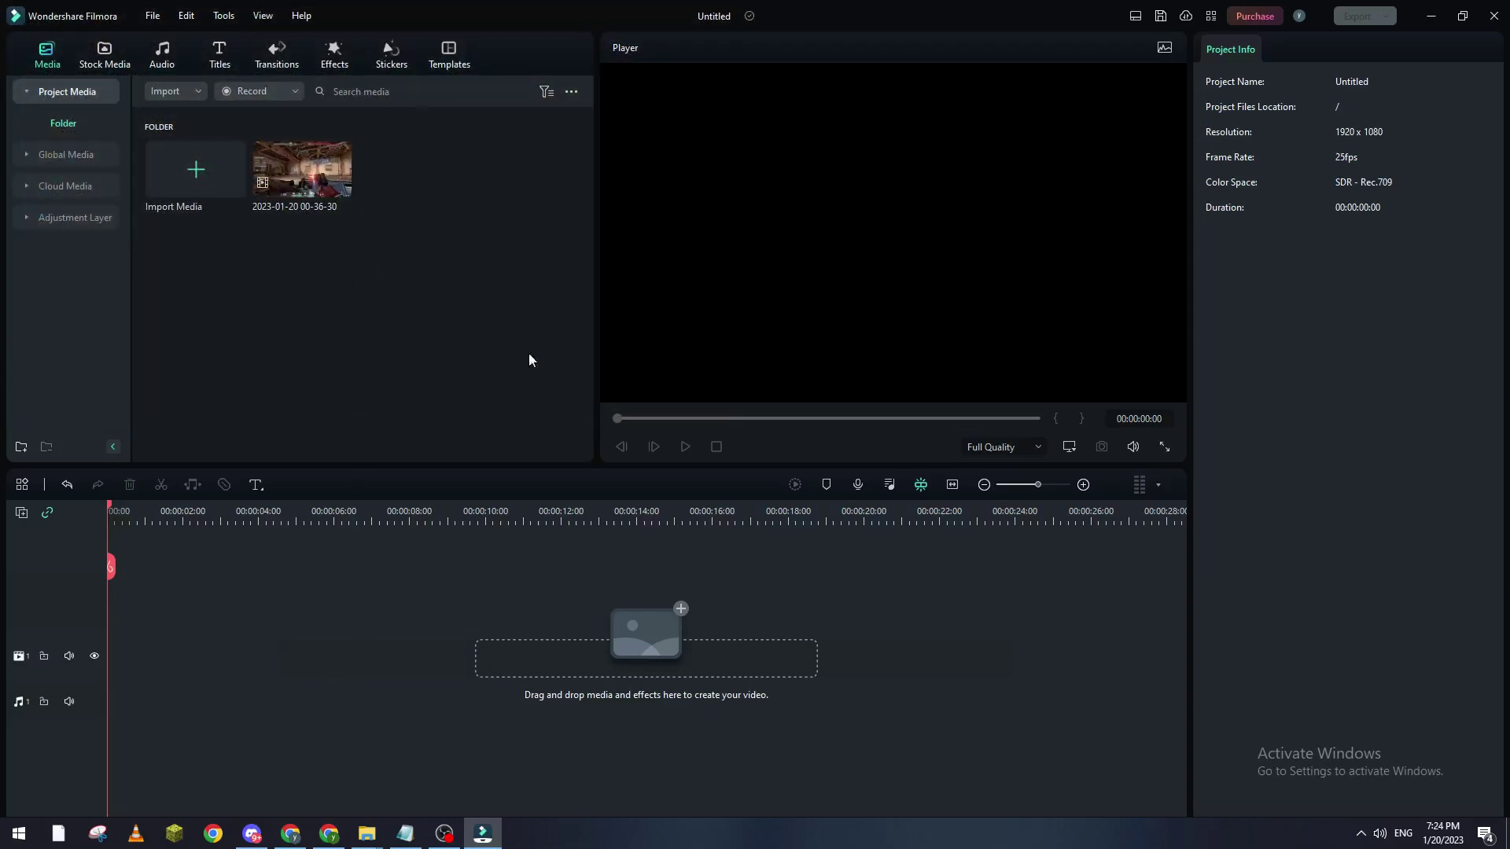
{"action": "mouse_move", "coordinate": [300, 169]}
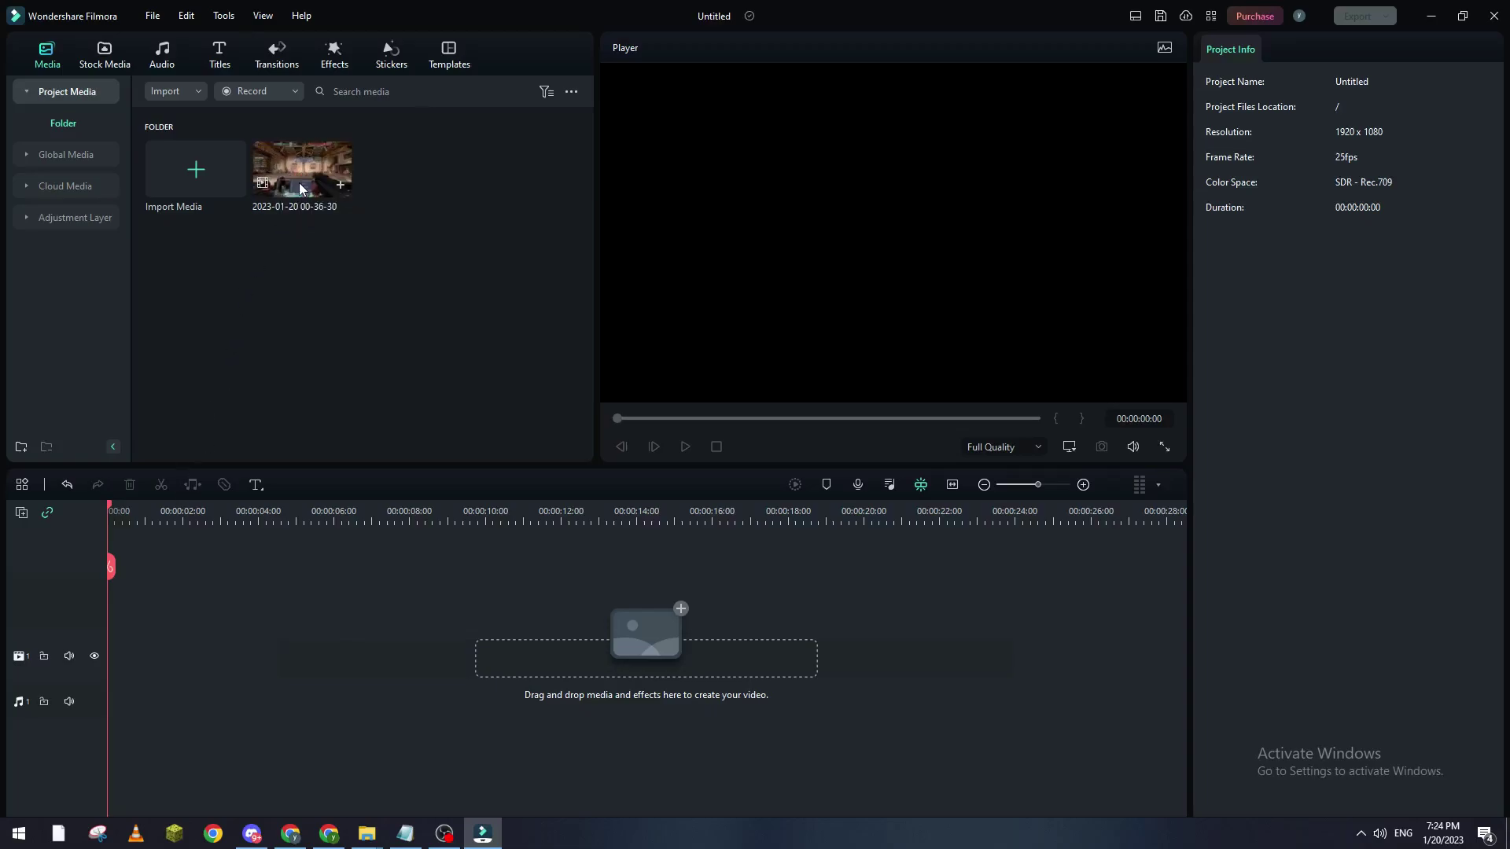
- Put the gameplay clip on the video track and review its Mask, AI Tools, Audio, Color and Speed settings
{"action": "left_click_drag", "start_coordinate": [300, 189], "coordinate": [136, 679]}
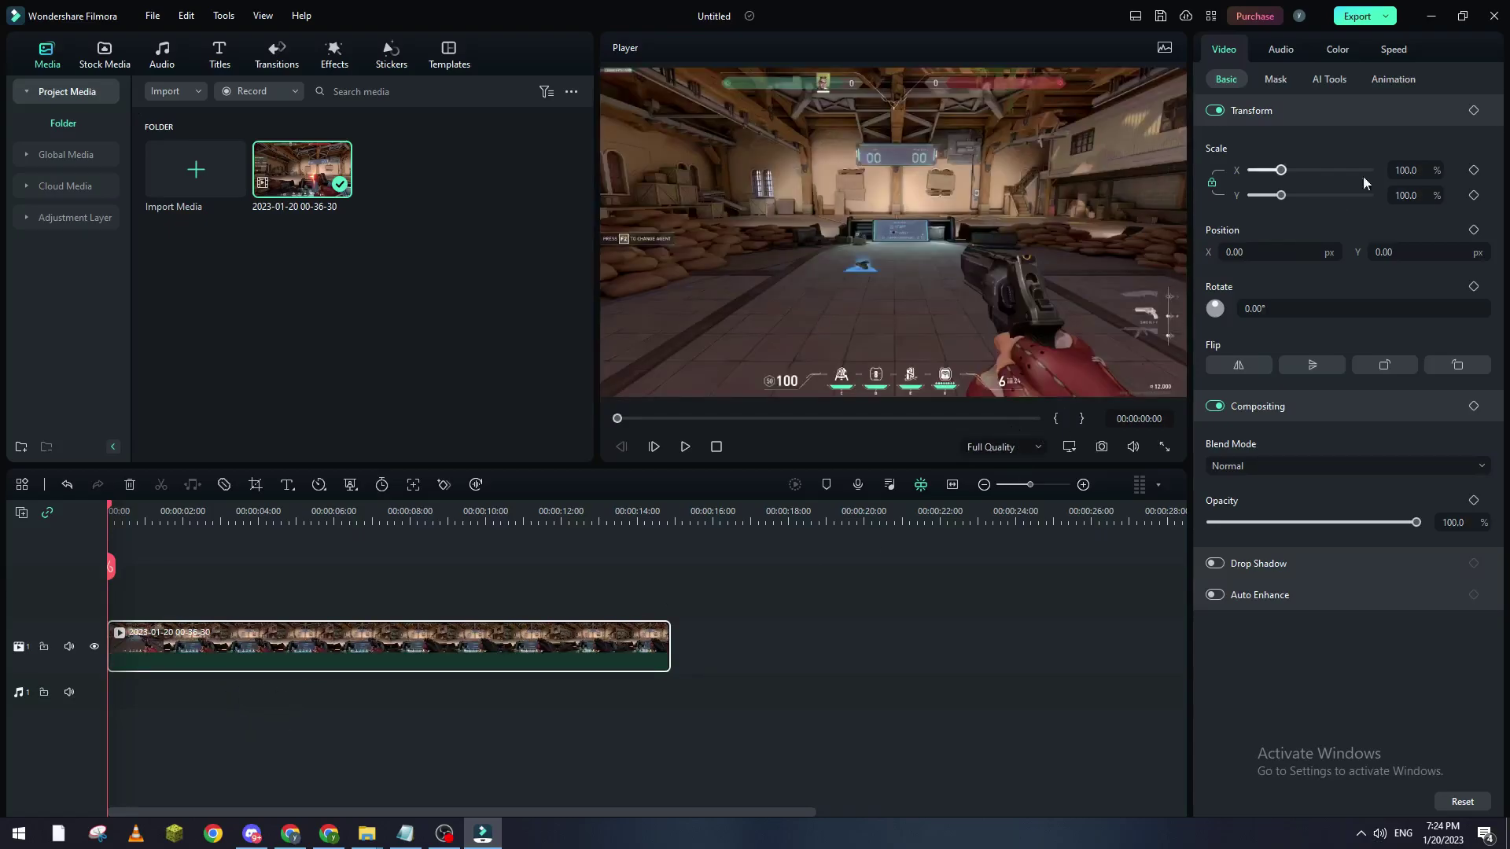
{"action": "left_click", "coordinate": [1275, 80]}
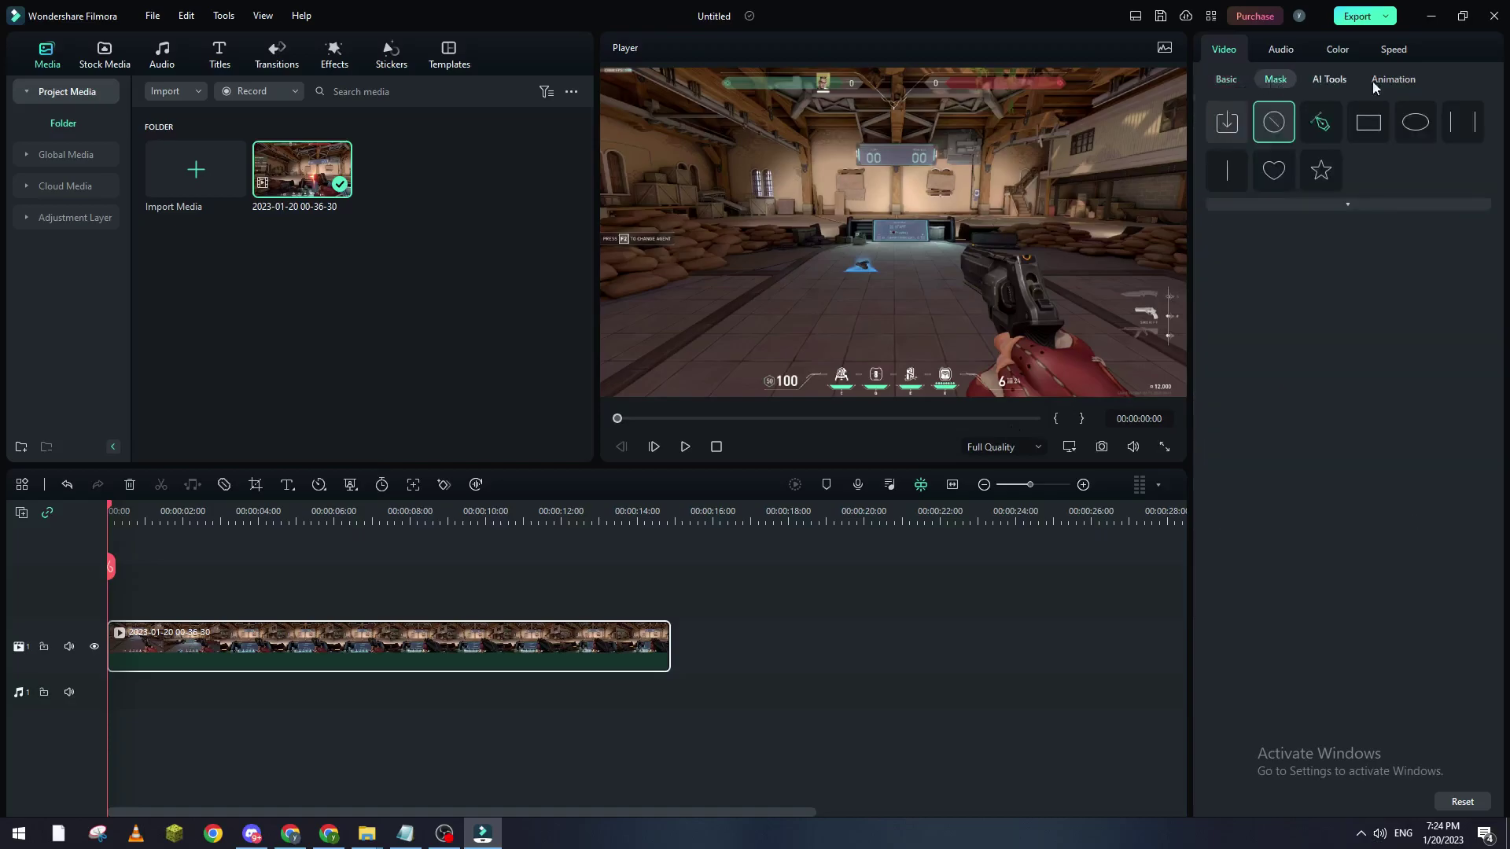
{"action": "left_click", "coordinate": [1329, 81]}
{"action": "left_click", "coordinate": [1281, 53]}
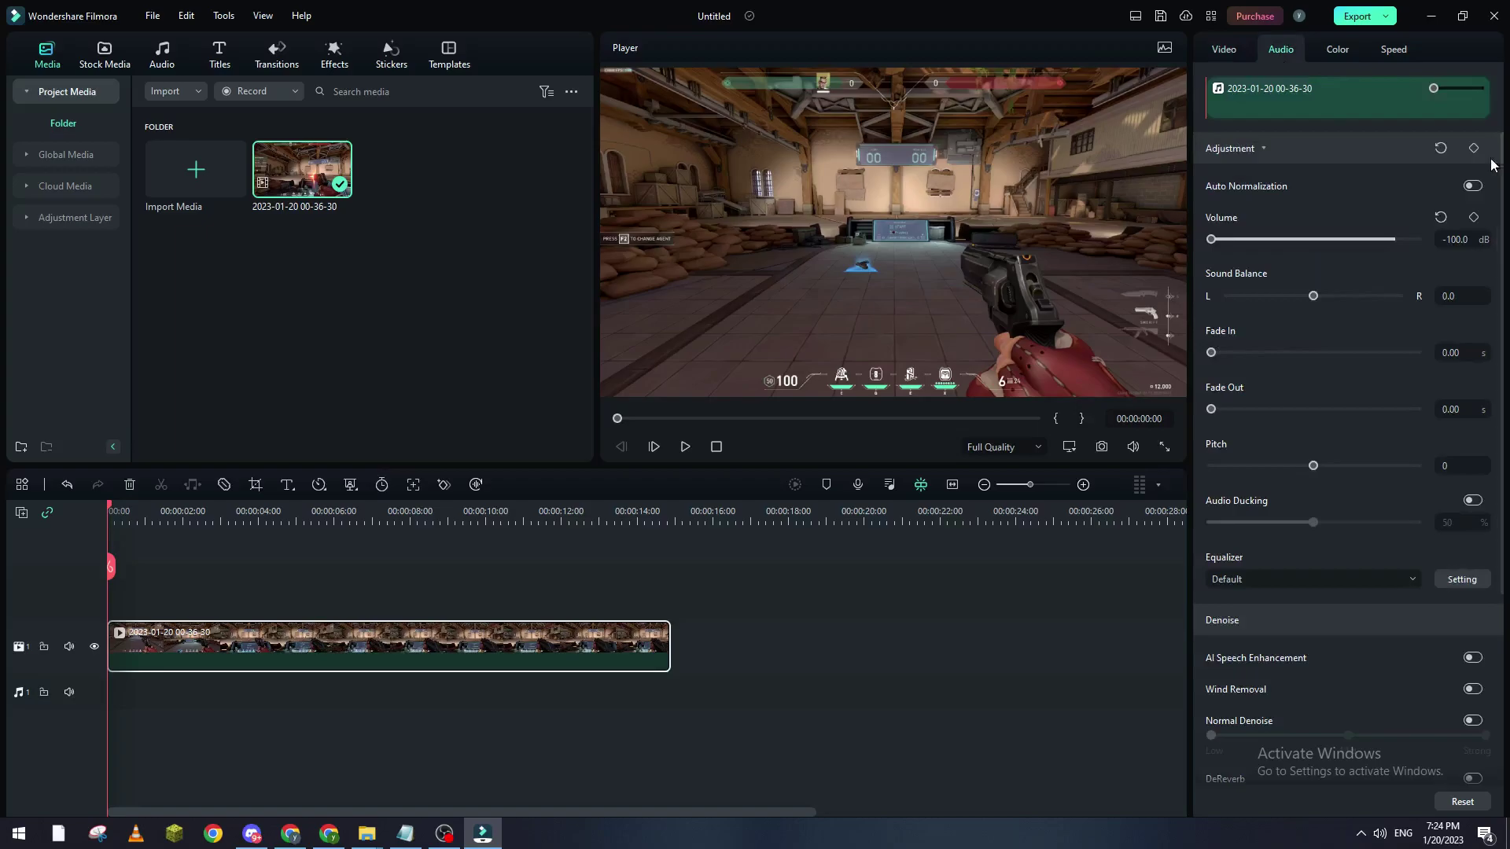
{"action": "left_click", "coordinate": [1336, 52]}
{"action": "left_click", "coordinate": [1396, 51]}
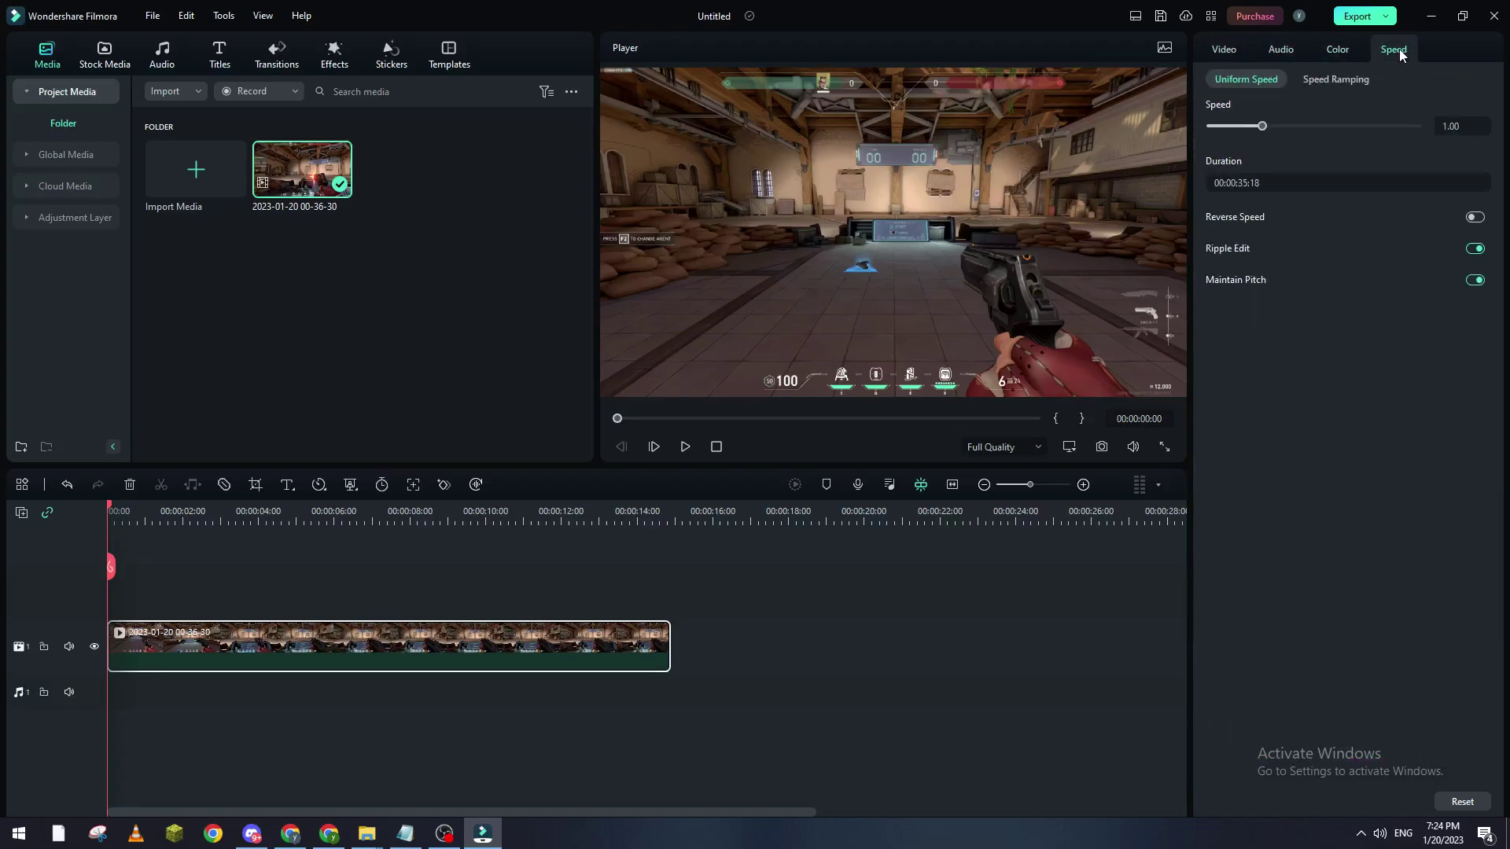
{"action": "left_click", "coordinate": [1227, 54]}
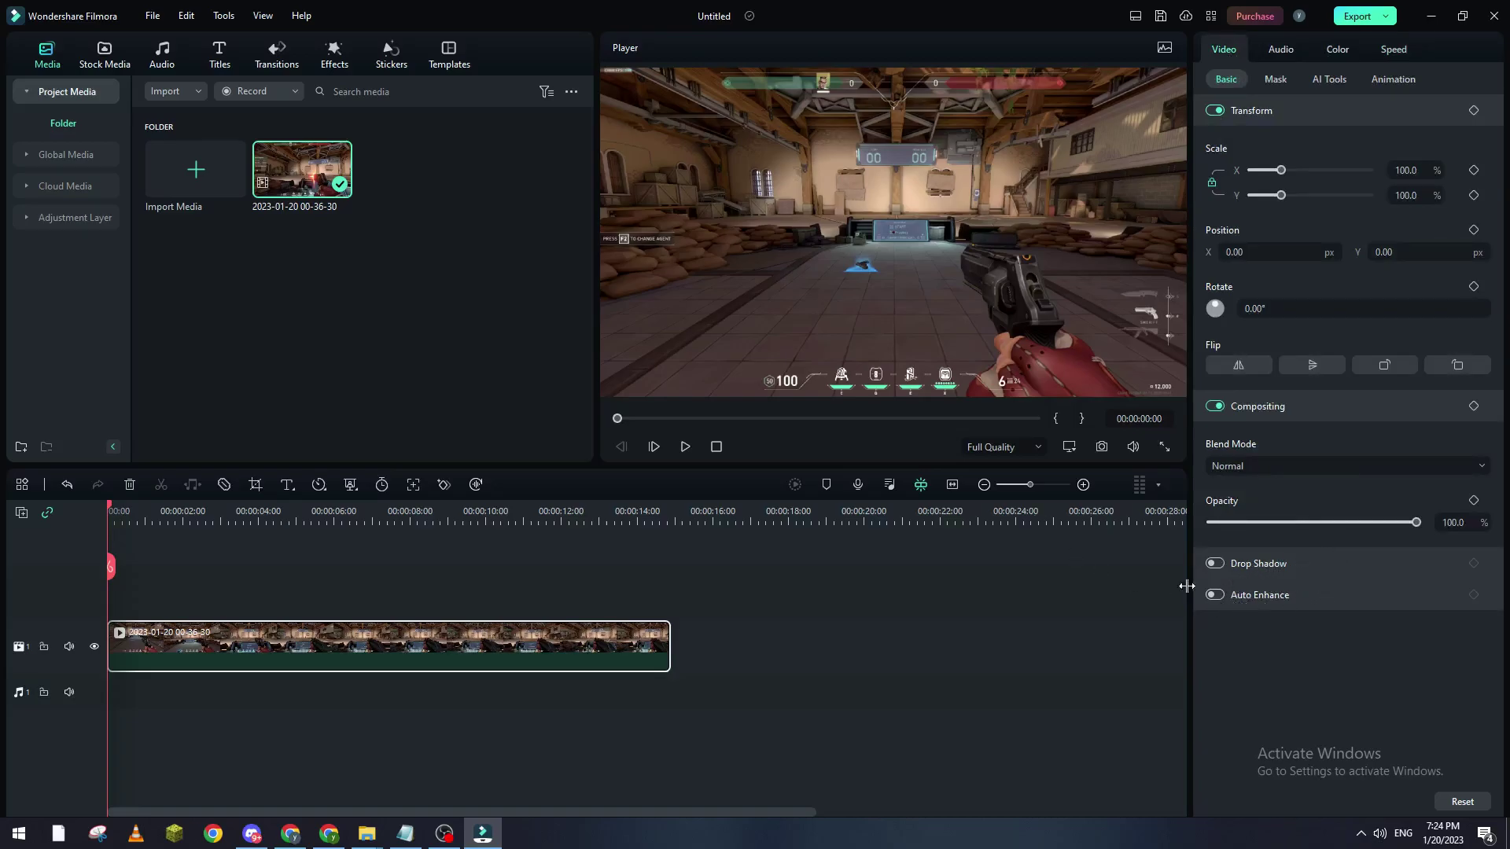
- Enable Auto Enhance on the gameplay clip at Amount 100 and nudge its preview position
{"action": "left_click", "coordinate": [1216, 595]}
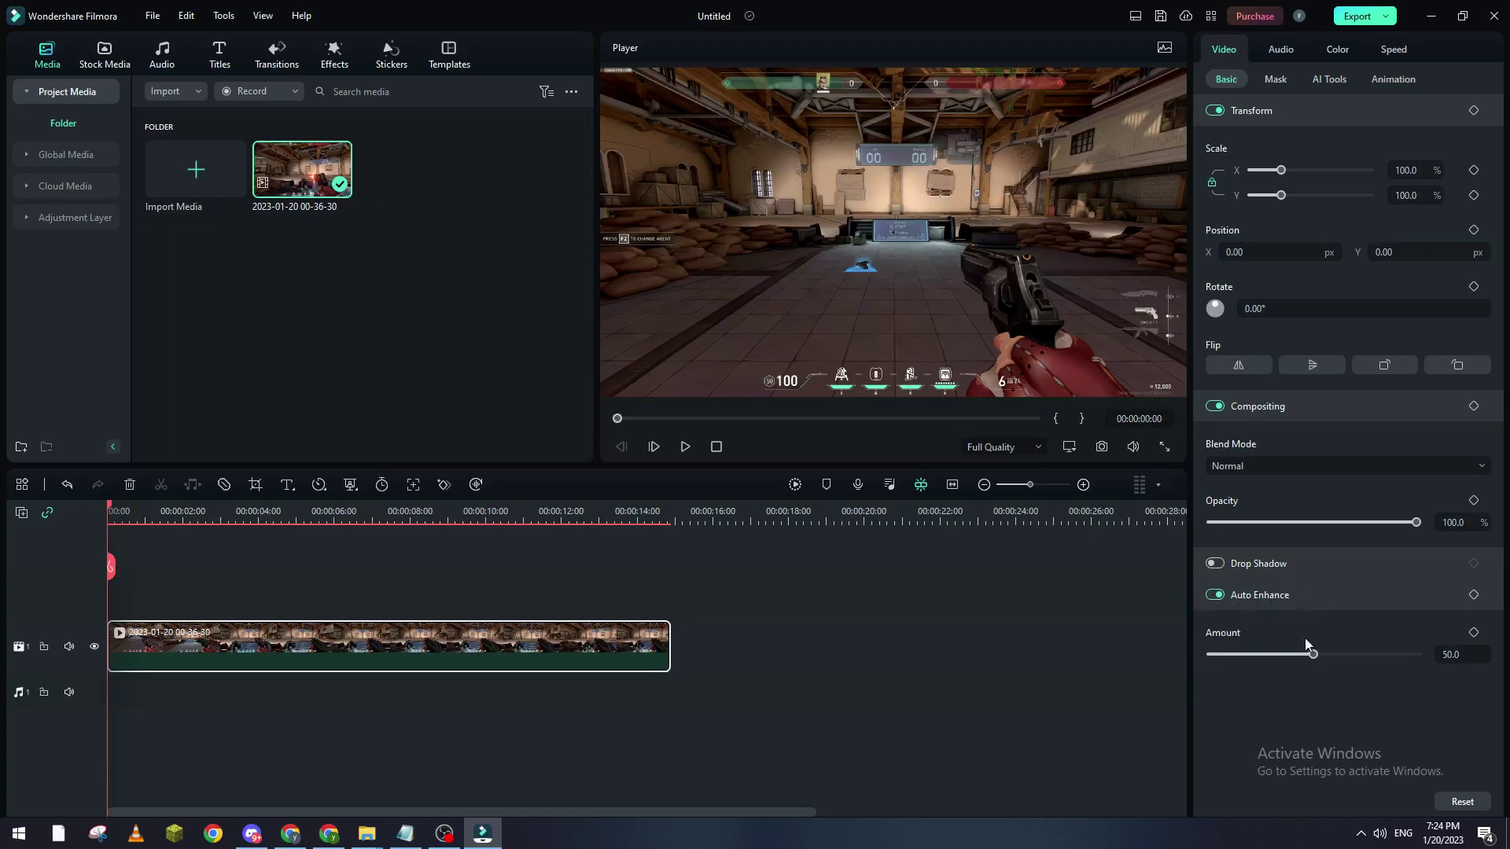
{"action": "mouse_move", "coordinate": [1311, 654]}
{"action": "left_mouse_down"}
{"action": "mouse_move", "coordinate": [1377, 655]}
{"action": "mouse_move", "coordinate": [1210, 656]}
{"action": "left_mouse_up"}
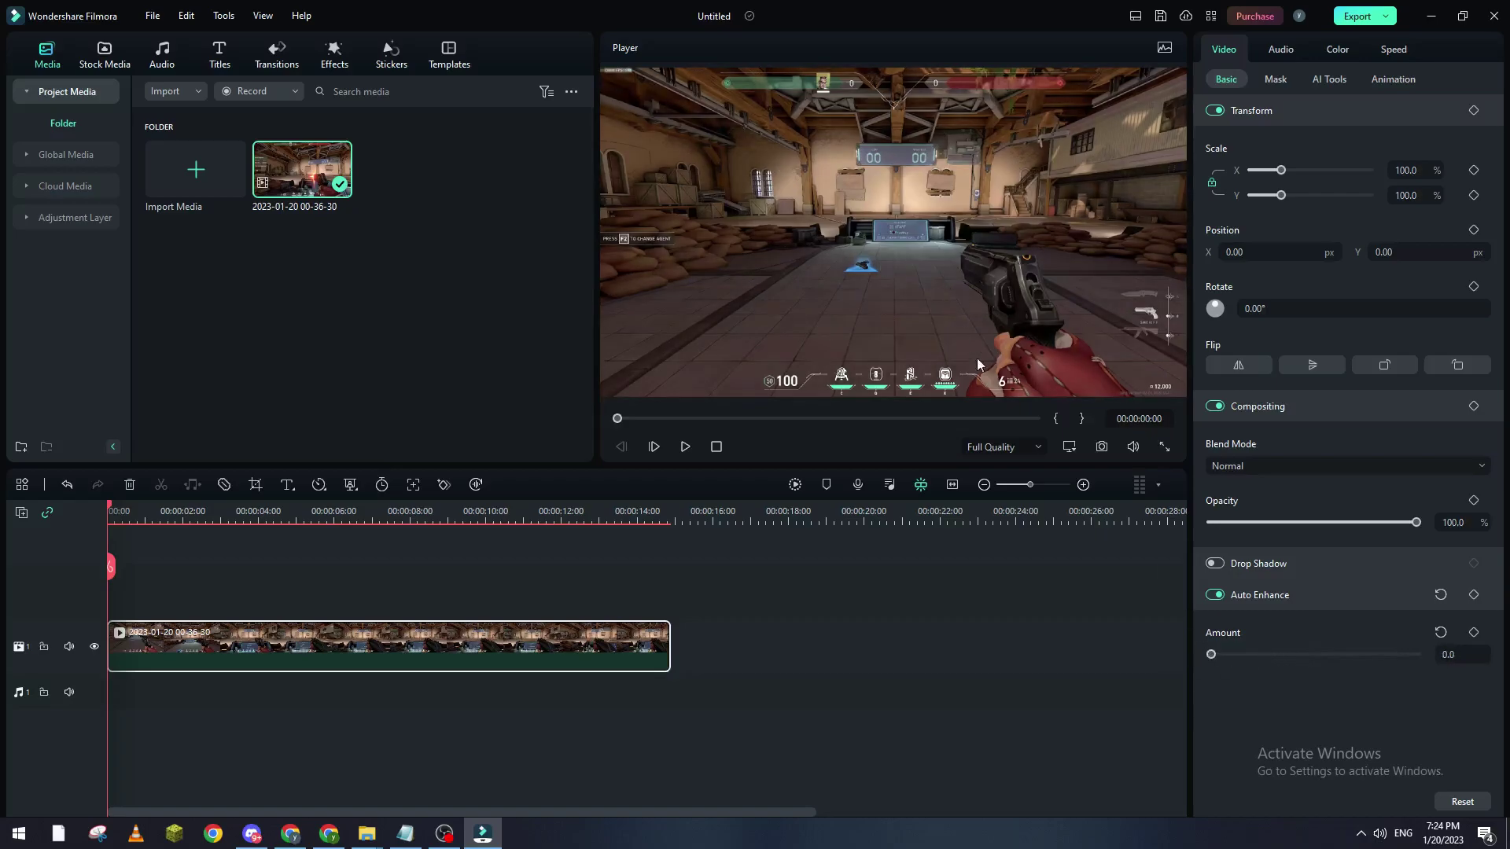
{"action": "left_click", "coordinate": [1036, 447]}
{"action": "mouse_move", "coordinate": [1212, 657]}
{"action": "left_mouse_down"}
{"action": "mouse_move", "coordinate": [1302, 655]}
{"action": "mouse_move", "coordinate": [1240, 664]}
{"action": "left_mouse_up"}
{"action": "left_click_drag", "start_coordinate": [1216, 665], "coordinate": [1485, 668]}
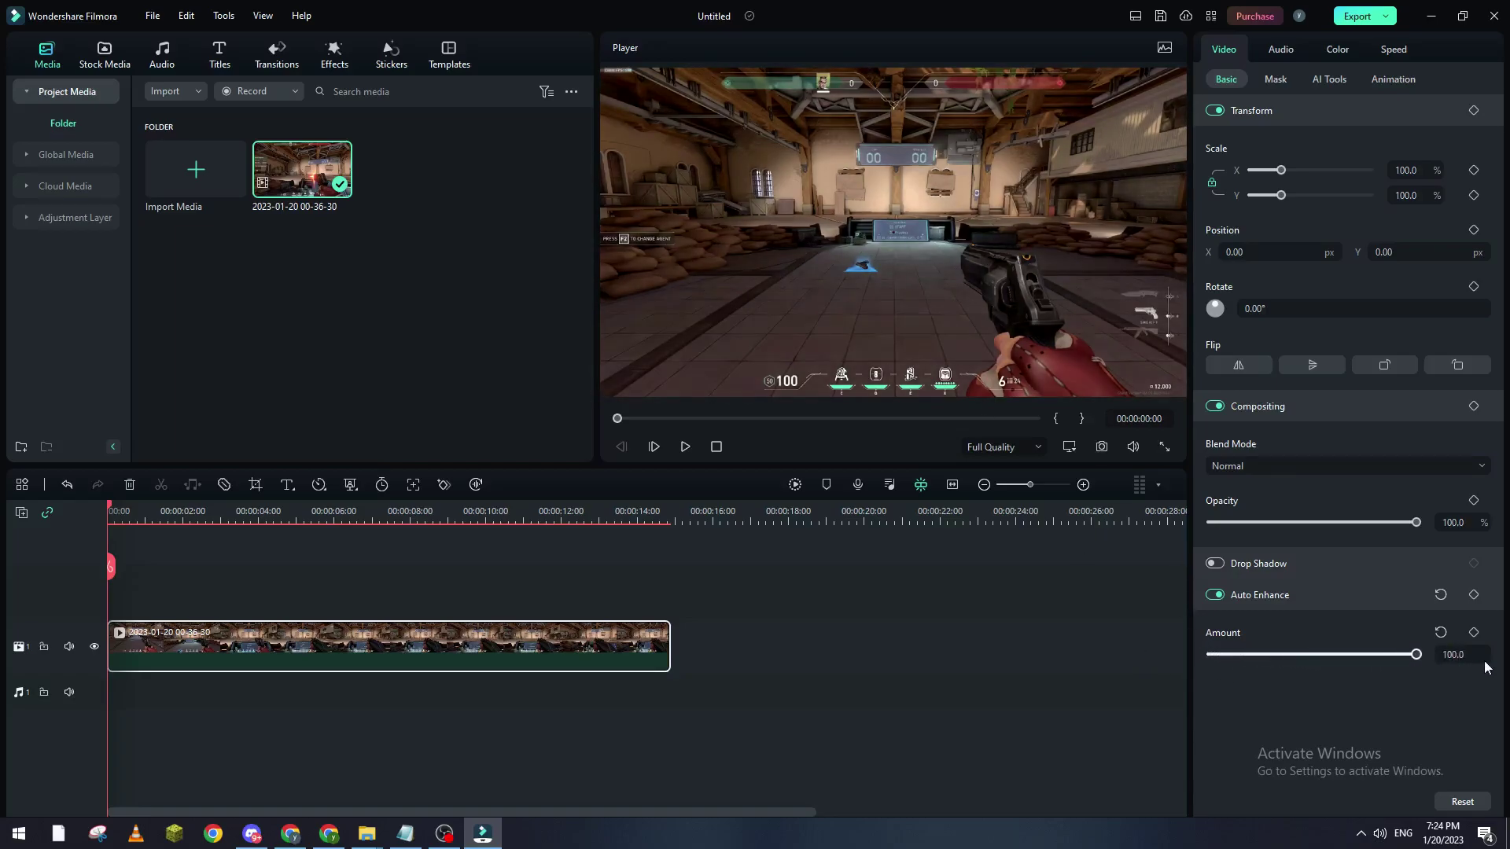
{"action": "mouse_move", "coordinate": [945, 266]}
{"action": "left_mouse_down"}
{"action": "mouse_move", "coordinate": [963, 263]}
{"action": "mouse_move", "coordinate": [948, 260]}
{"action": "left_mouse_up"}
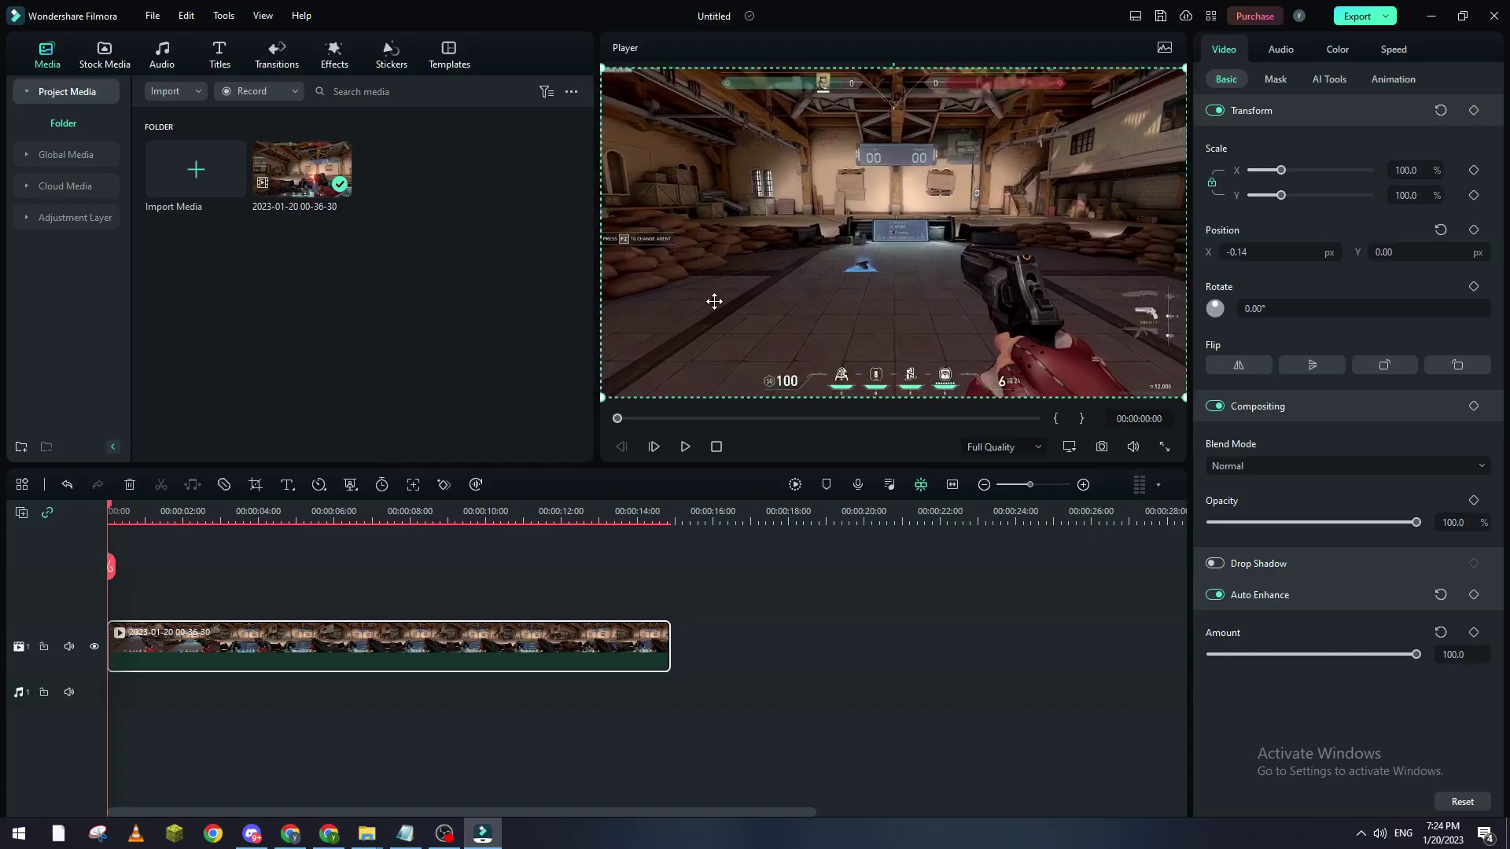
{"action": "left_click", "coordinate": [887, 419]}
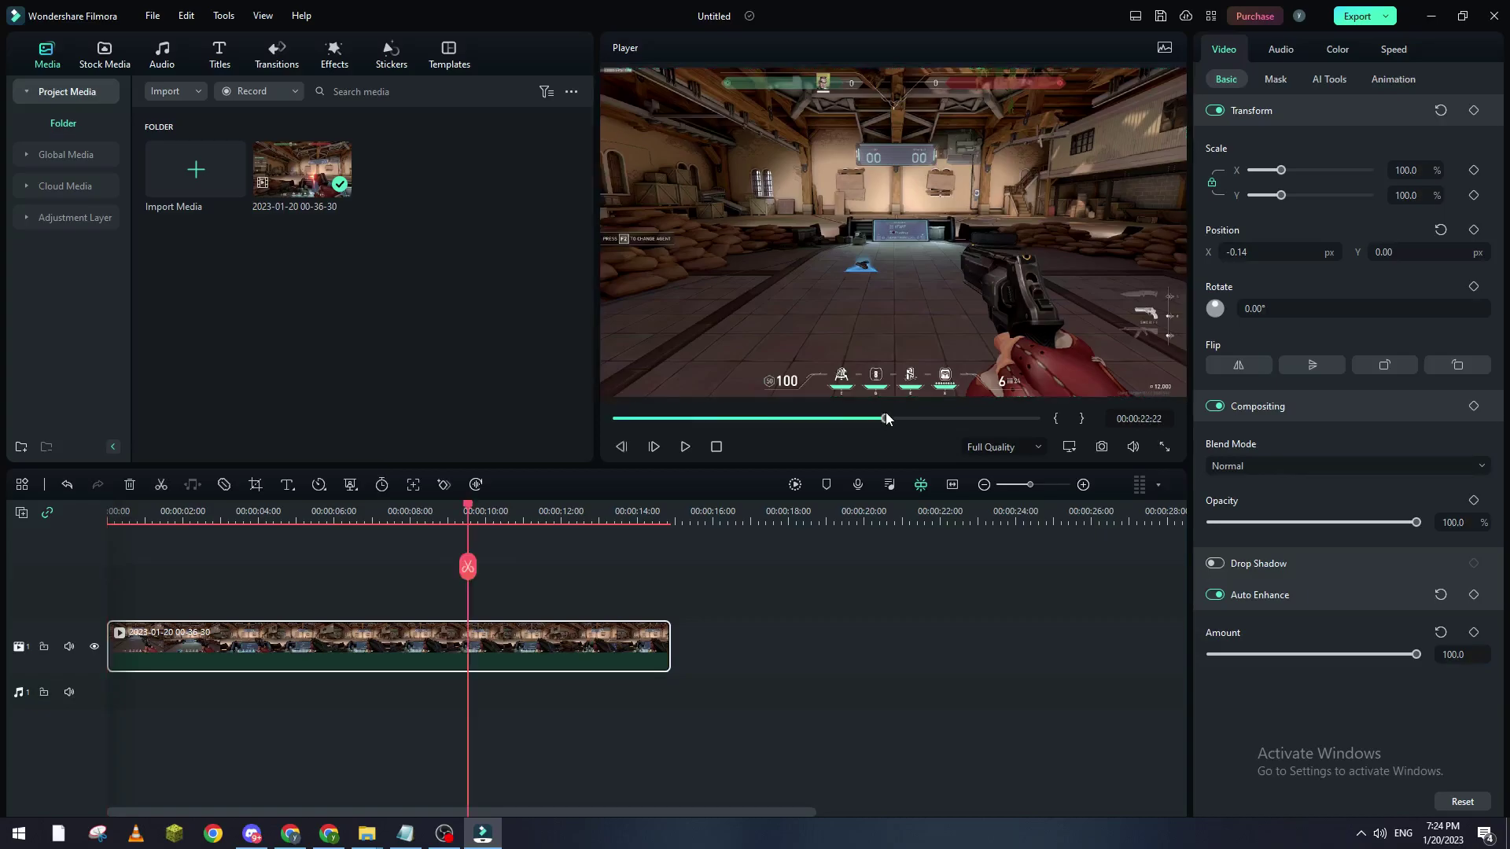
{"action": "left_click", "coordinate": [630, 422]}
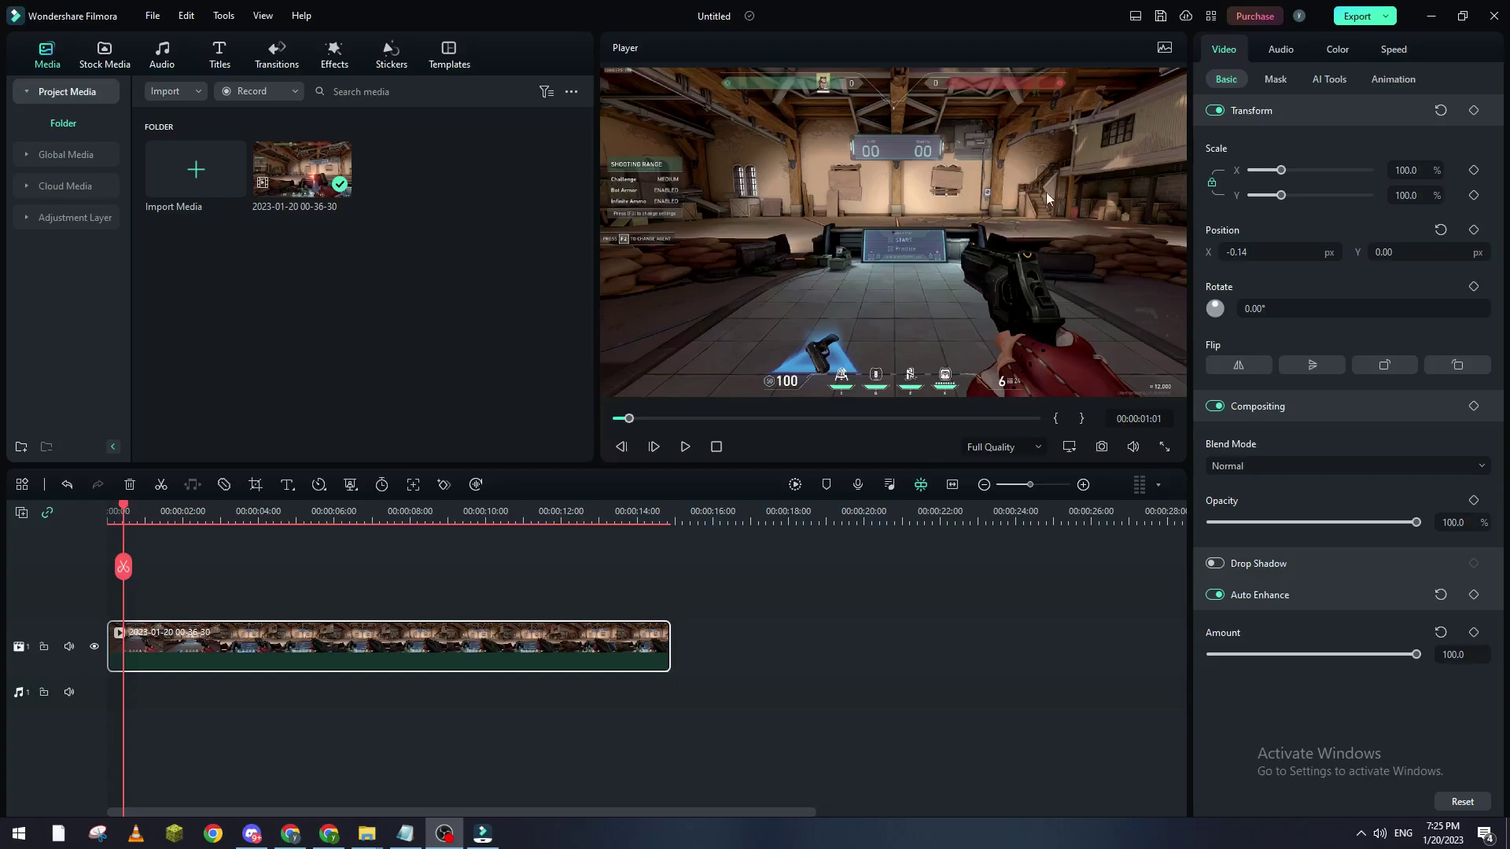
- Choose 1920x1080 resolution and 30 fps for the Device export, then close the export window
{"action": "left_click", "coordinate": [1366, 18]}
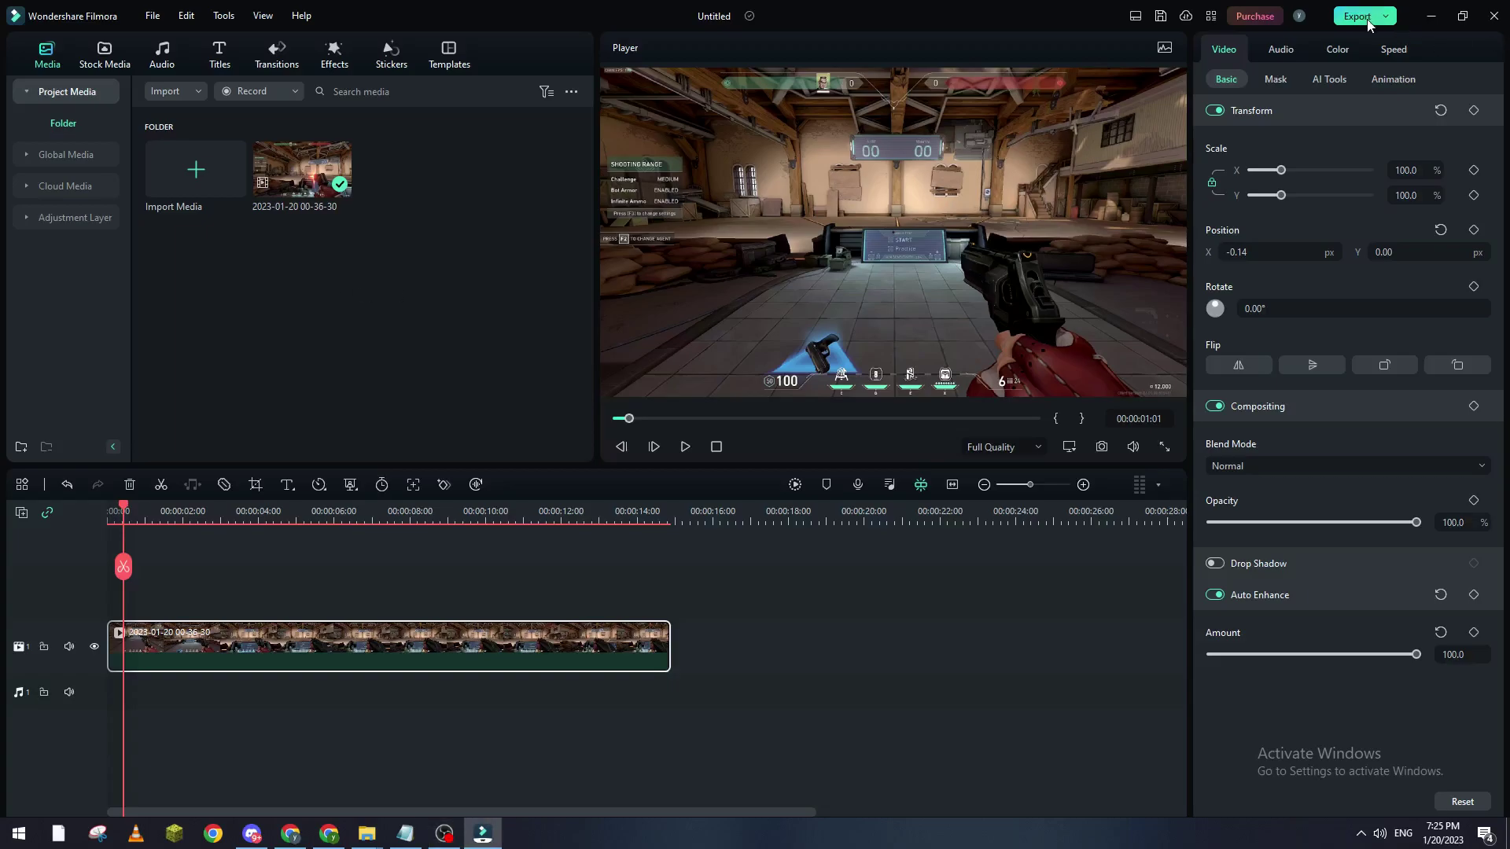
{"action": "left_click", "coordinate": [1369, 19]}
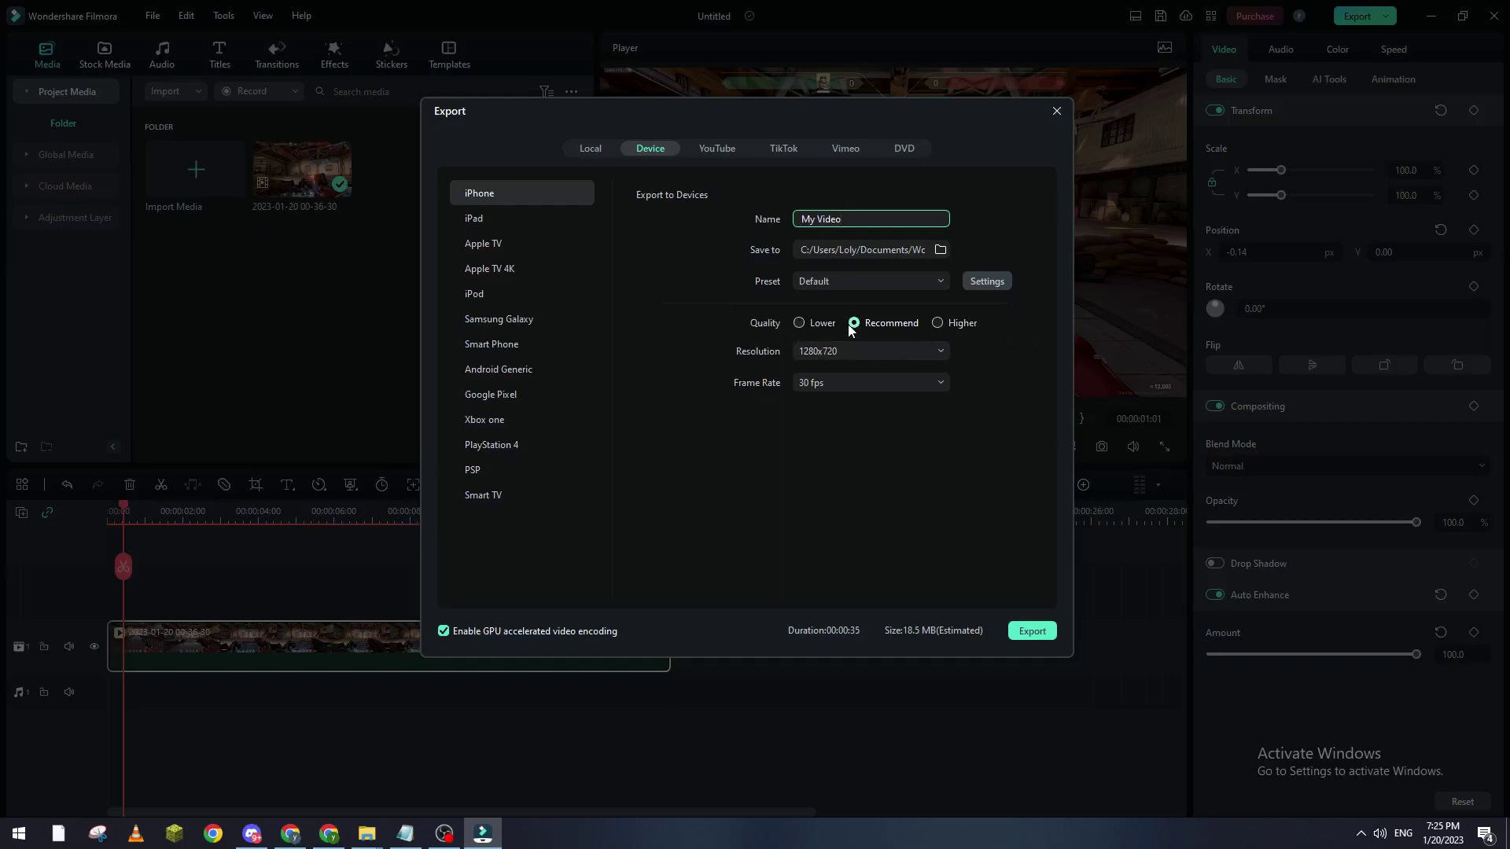
{"action": "left_click", "coordinate": [850, 351]}
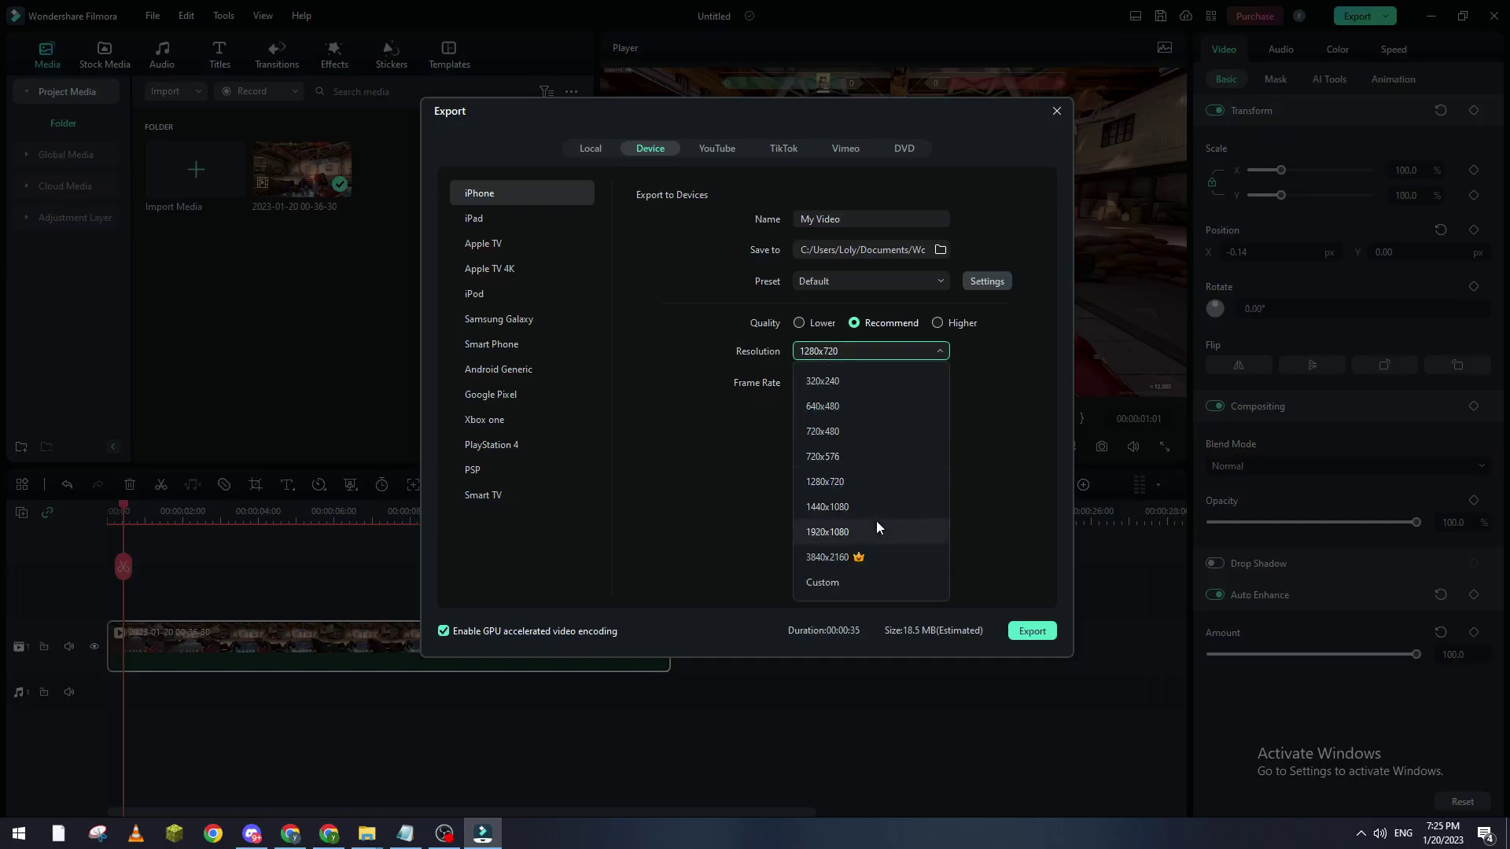
{"action": "left_click", "coordinate": [823, 531]}
{"action": "left_click", "coordinate": [932, 384]}
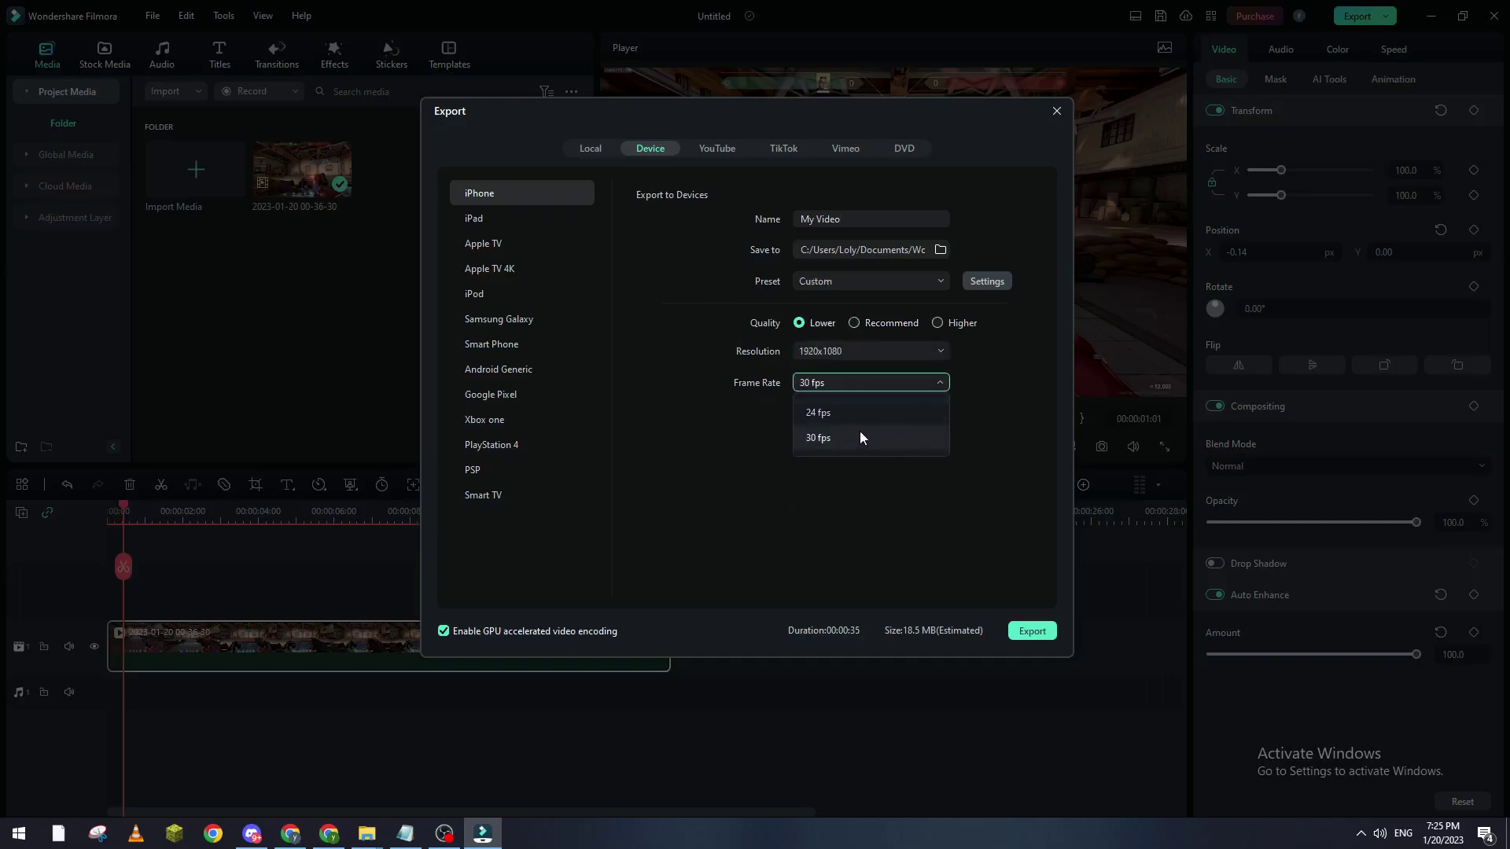
{"action": "left_click", "coordinate": [831, 440]}
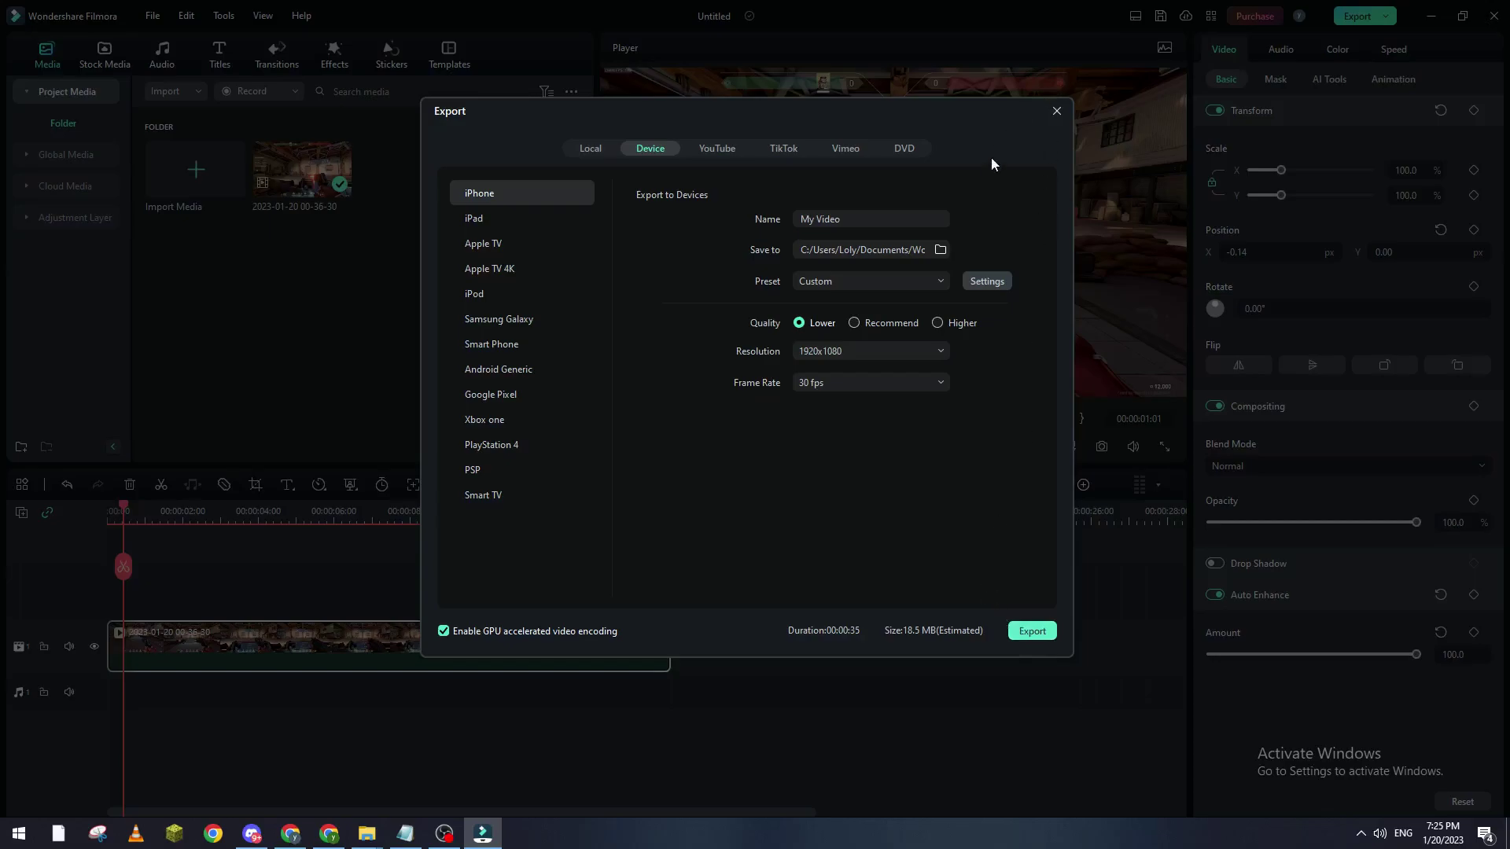
{"action": "left_click", "coordinate": [1056, 112]}
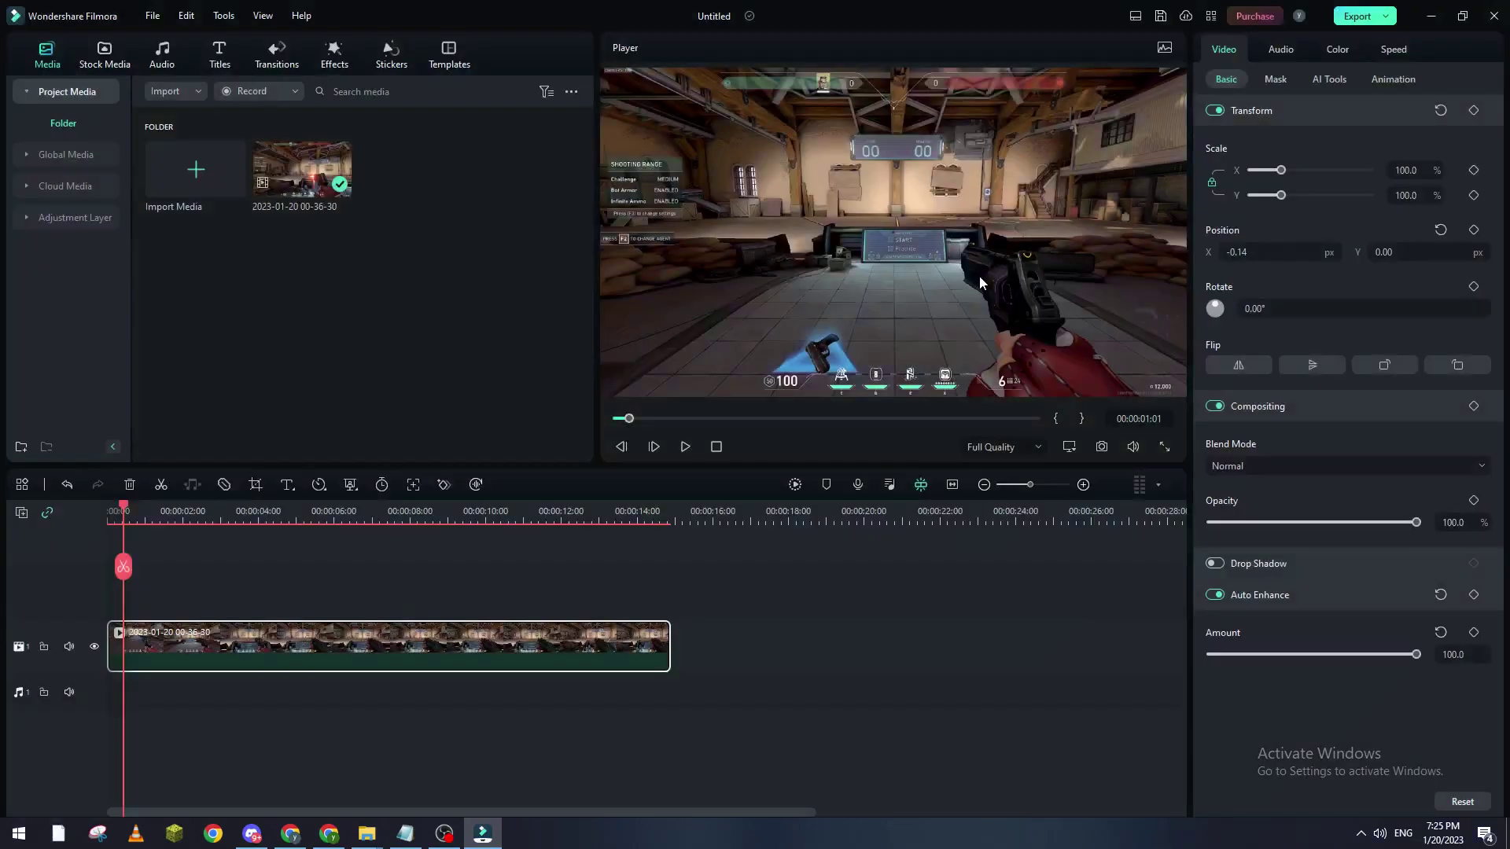